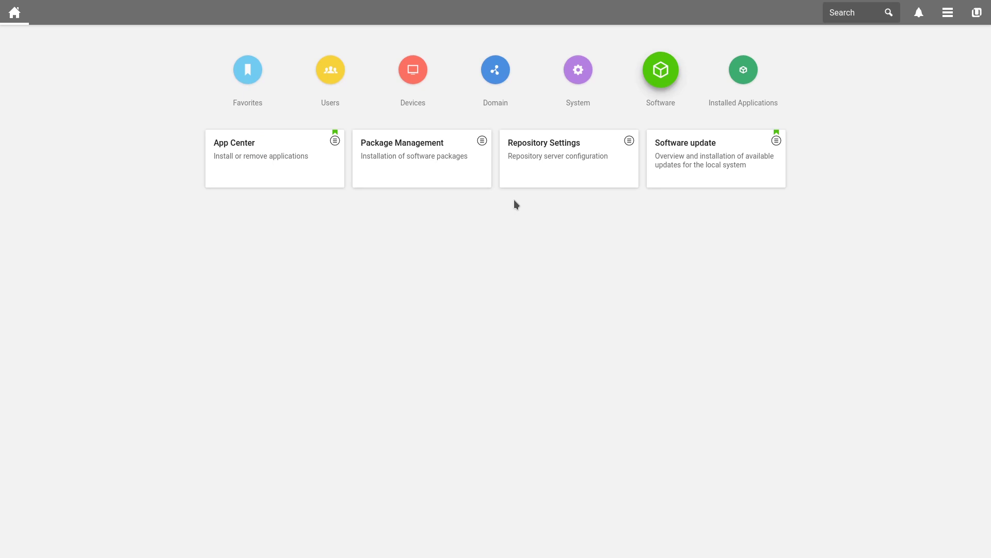
# From the App Center, install Admin Diary Backend with this computer as the host.
pyautogui.click(272, 158)
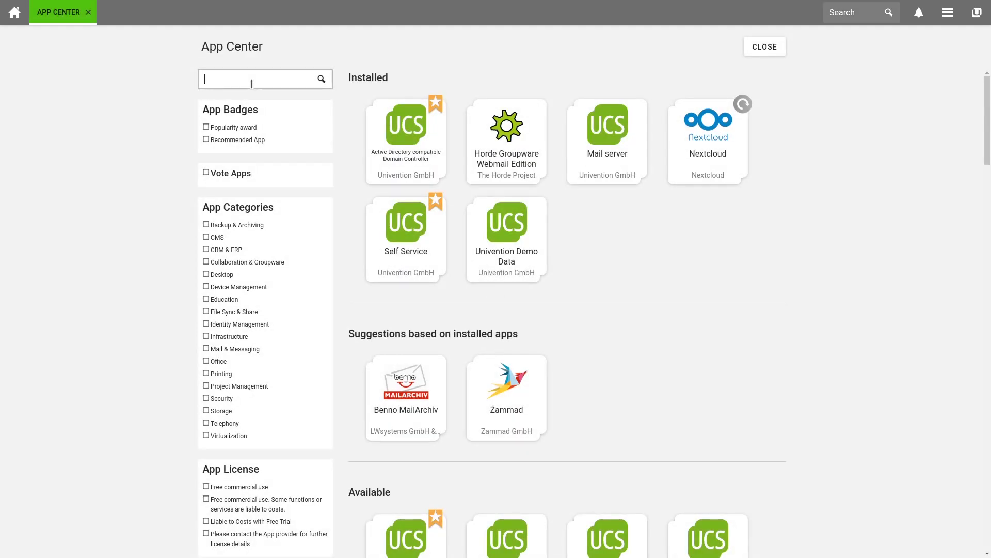
pyautogui.write('admin diar')
pyautogui.click(425, 147)
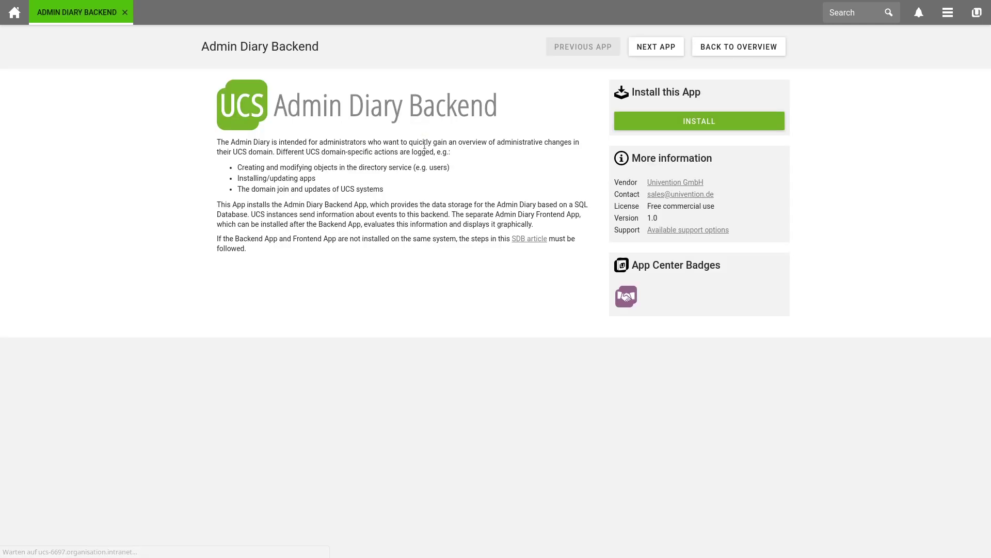
pyautogui.click(646, 124)
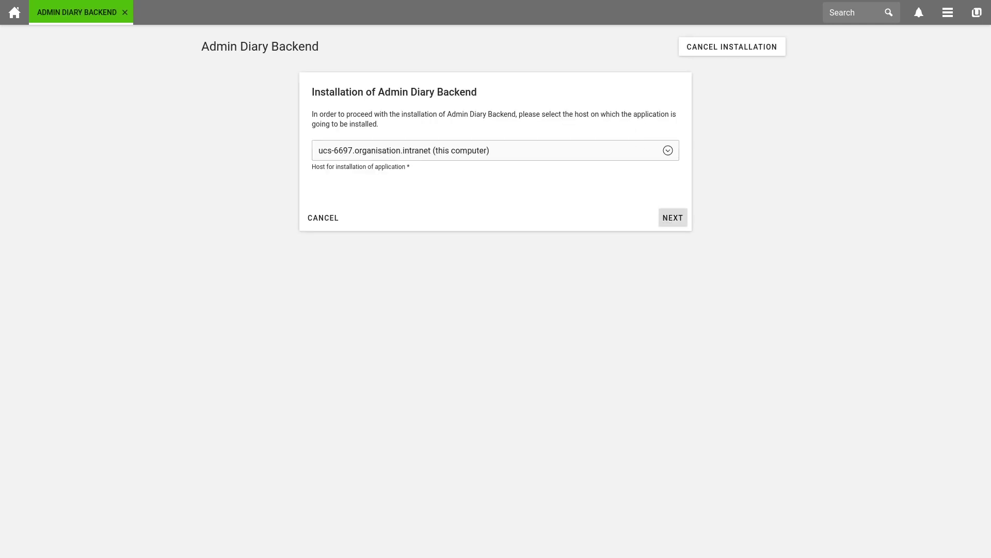
pyautogui.click(672, 218)
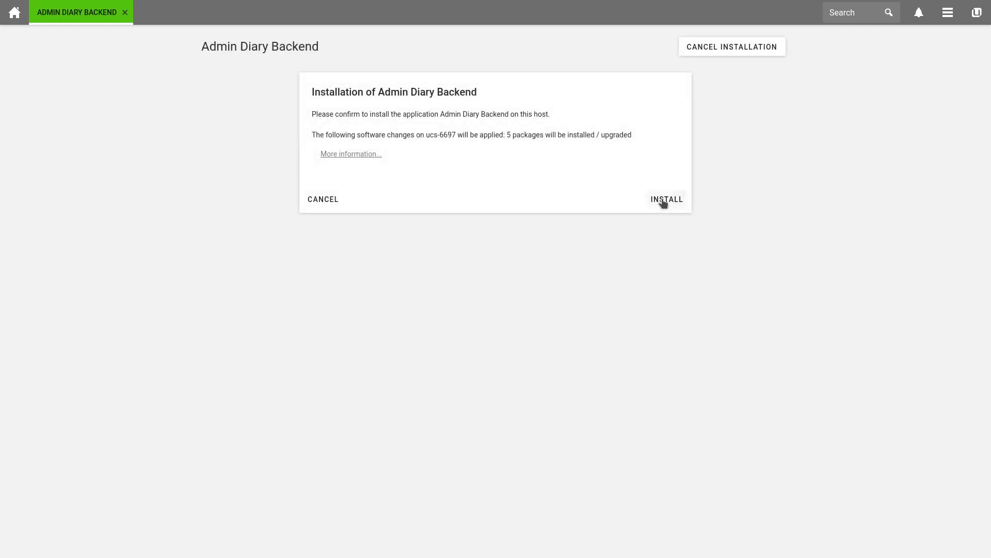
pyautogui.click(663, 201)
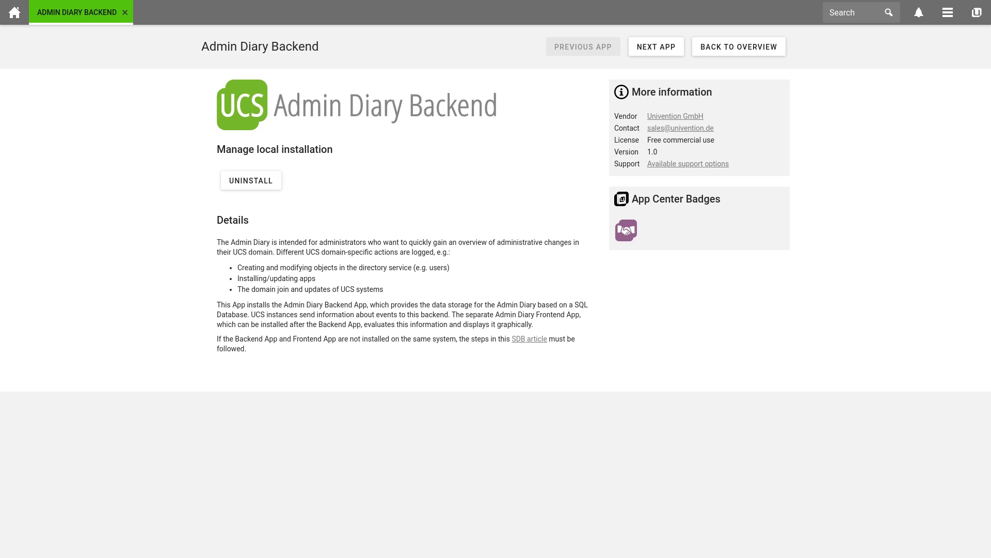
# Move to the next app, Admin Diary Frontend, and install it on this computer.
pyautogui.click(636, 53)
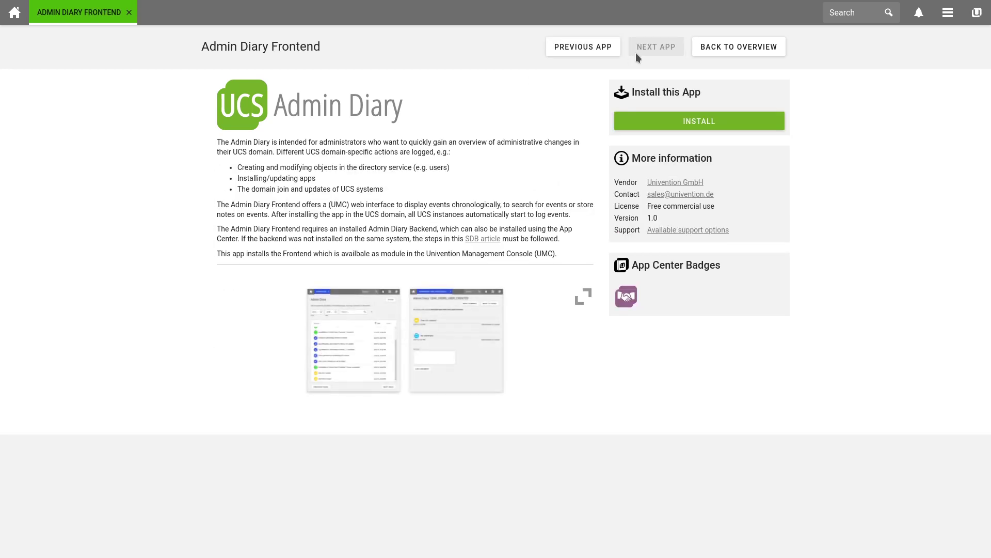
pyautogui.click(623, 122)
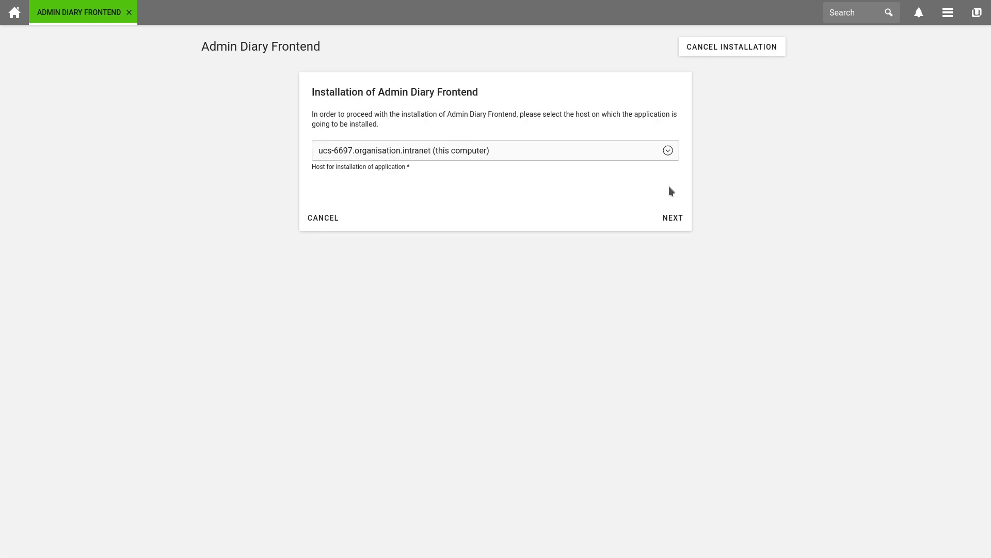
pyautogui.click(673, 218)
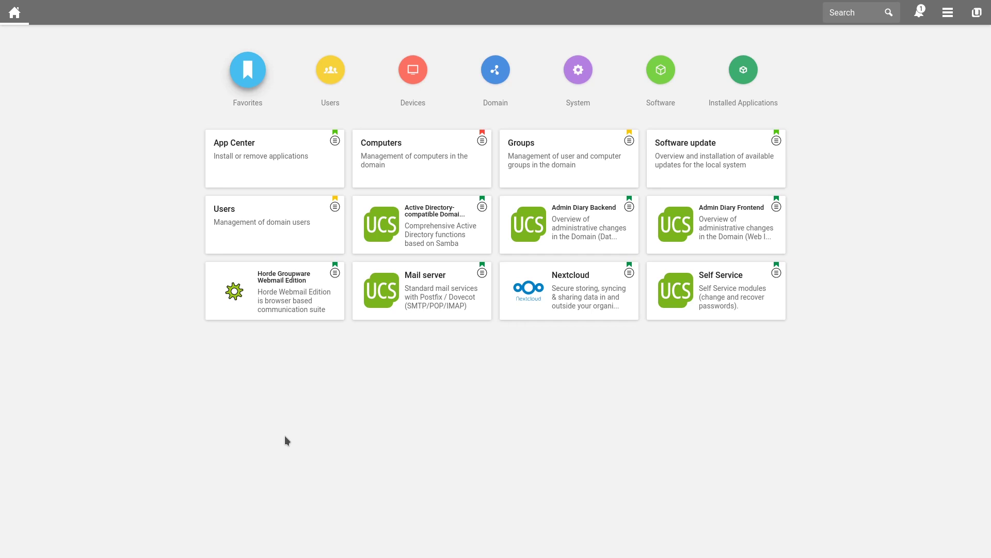
# From the Domain category, add the Admin Diary module to Favorites and show the favourites.
pyautogui.click(507, 71)
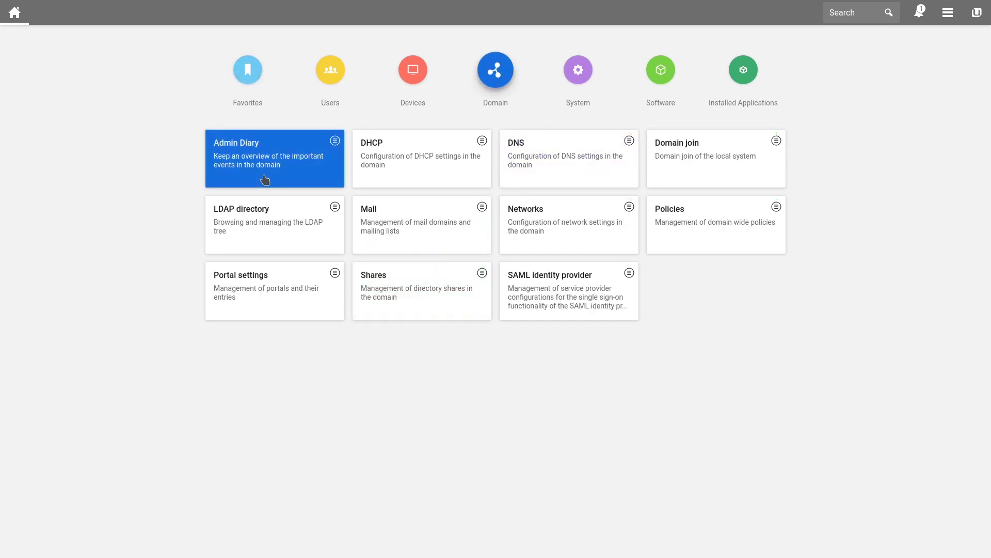
pyautogui.click(334, 142)
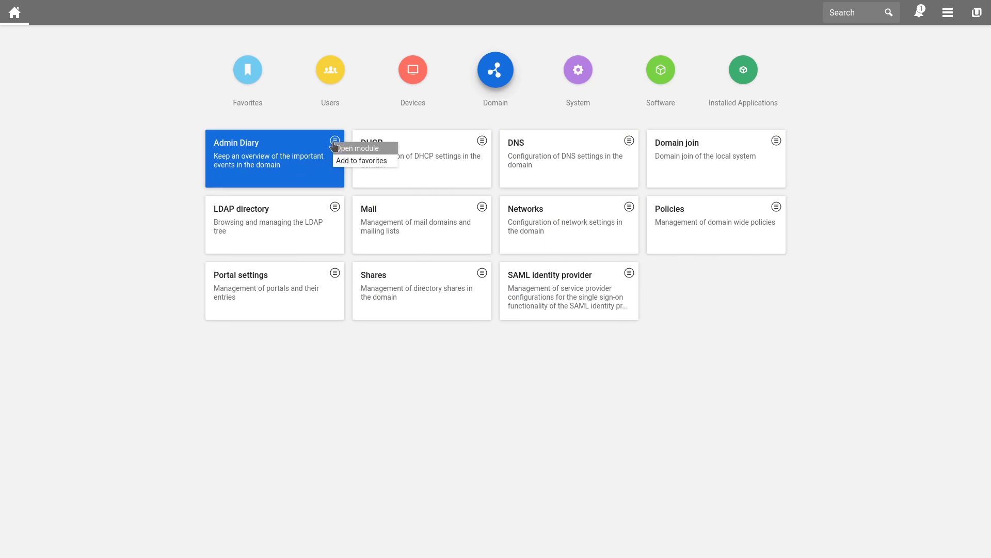
pyautogui.click(341, 162)
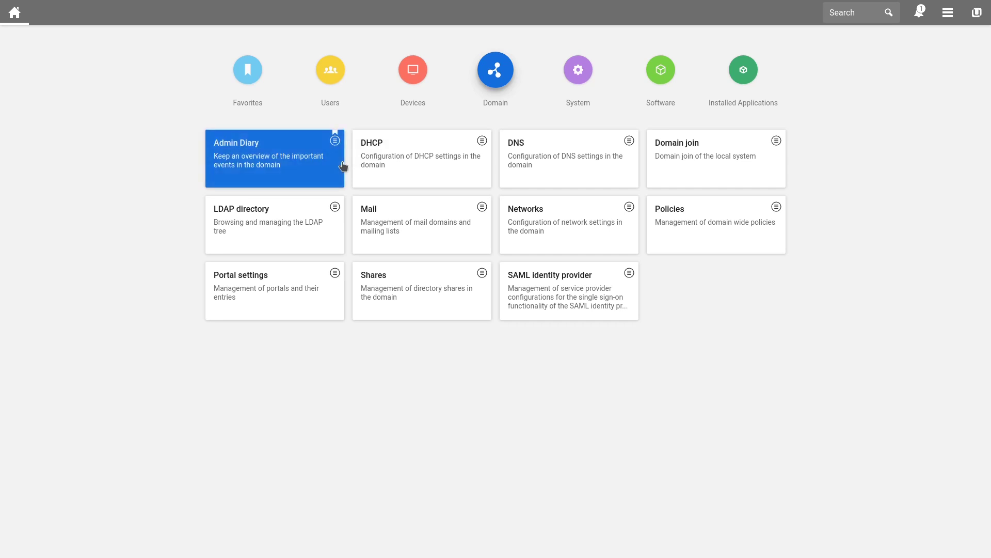
pyautogui.click(252, 81)
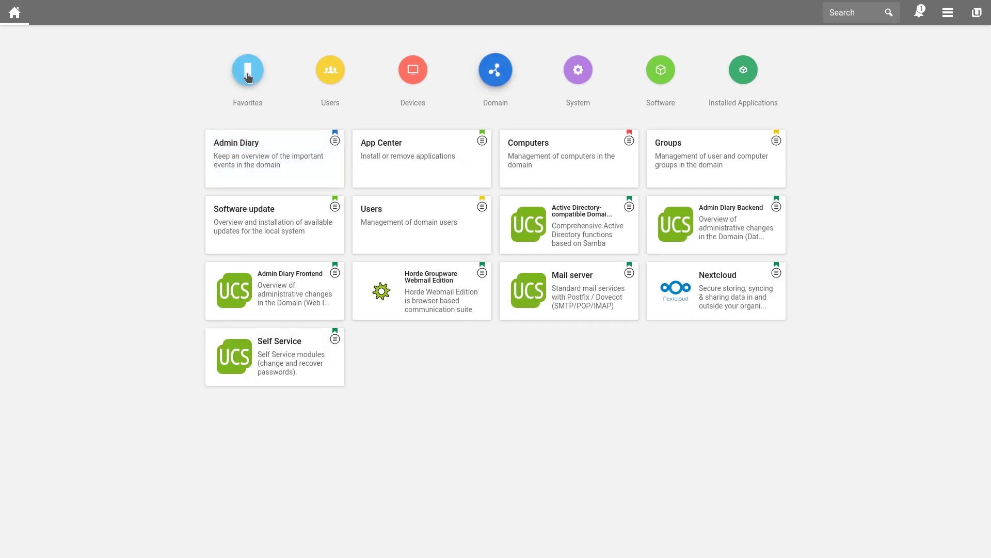
# In Admin Diary, reveal filters, try message/date sorting, and filter to event UDM_USERS_USER_CREATED.
pyautogui.click(252, 161)
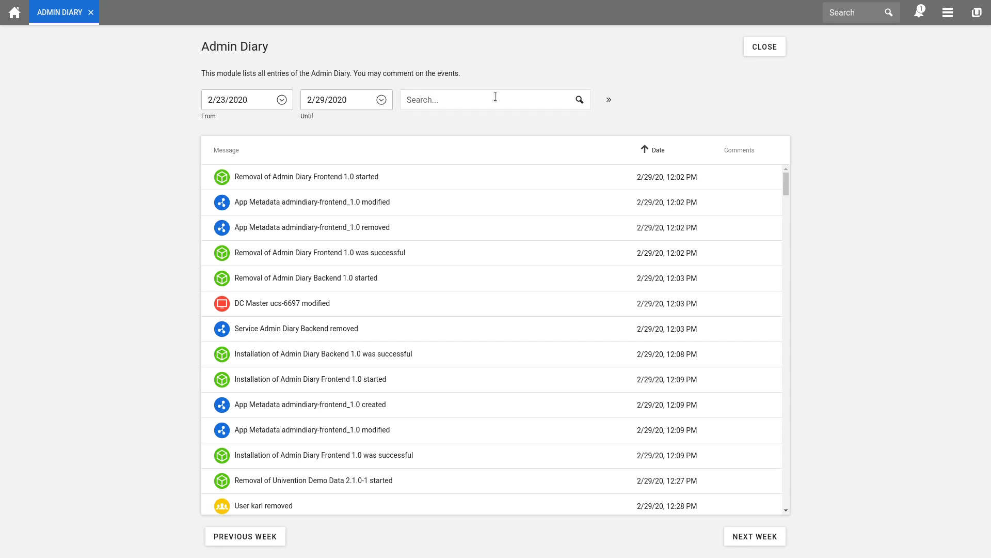
pyautogui.click(609, 101)
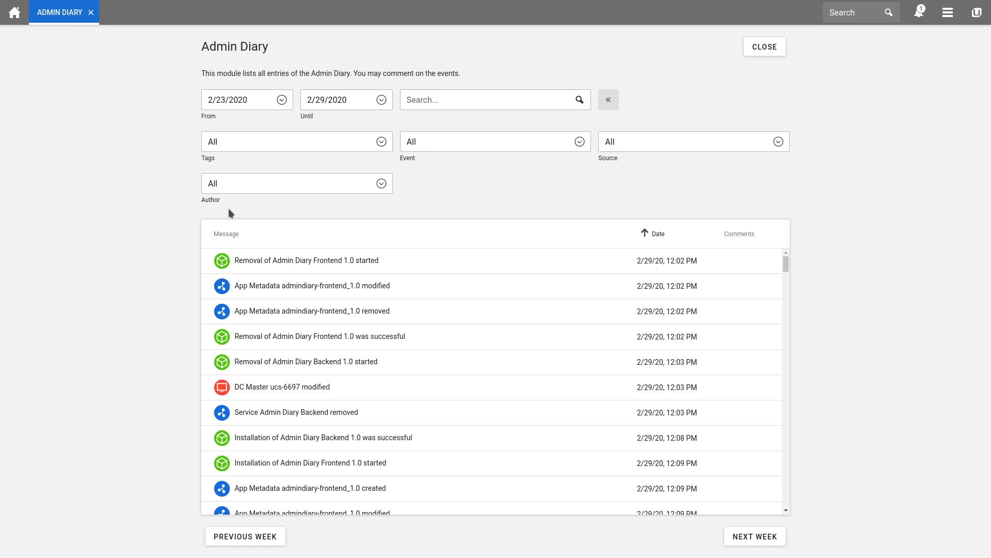
pyautogui.click(227, 237)
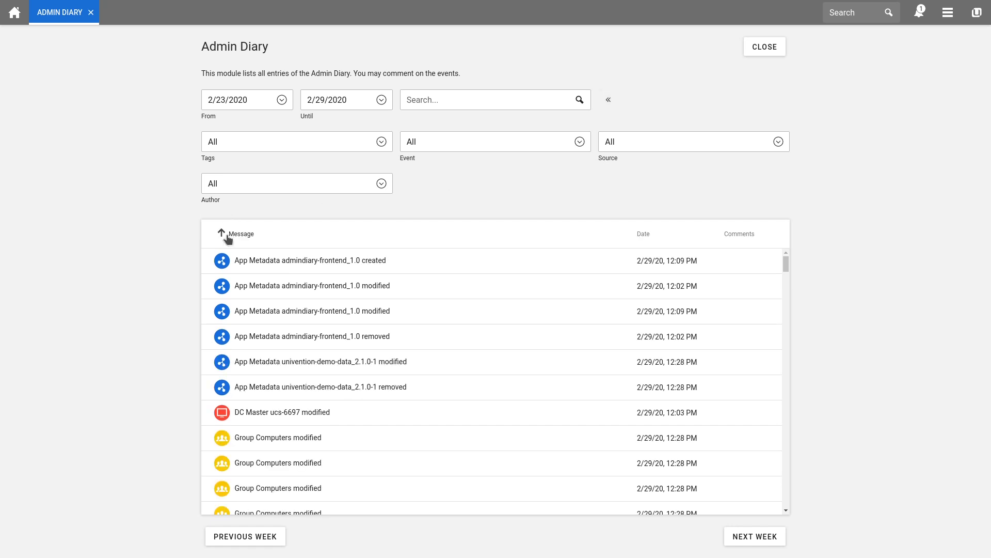
pyautogui.click(226, 236)
pyautogui.click(646, 243)
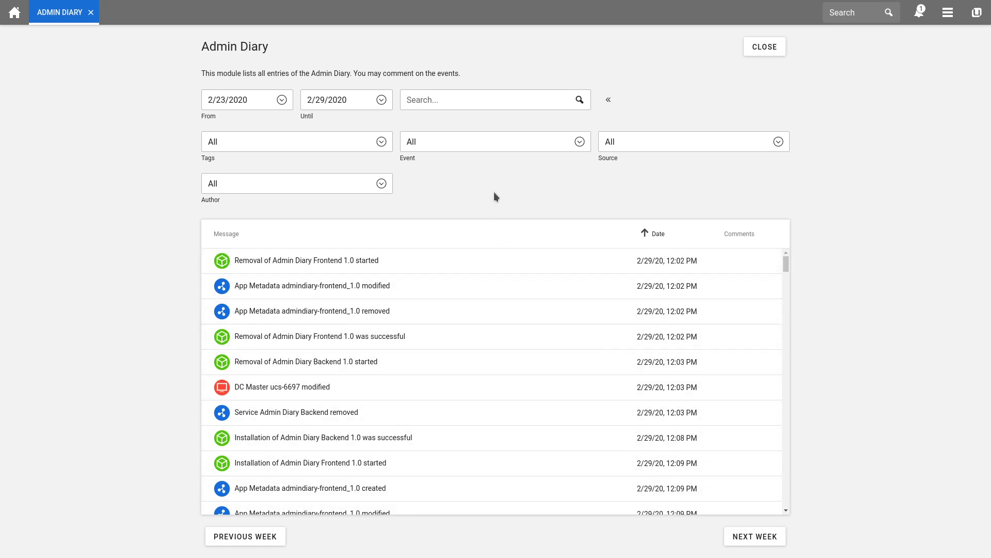
pyautogui.click(580, 141)
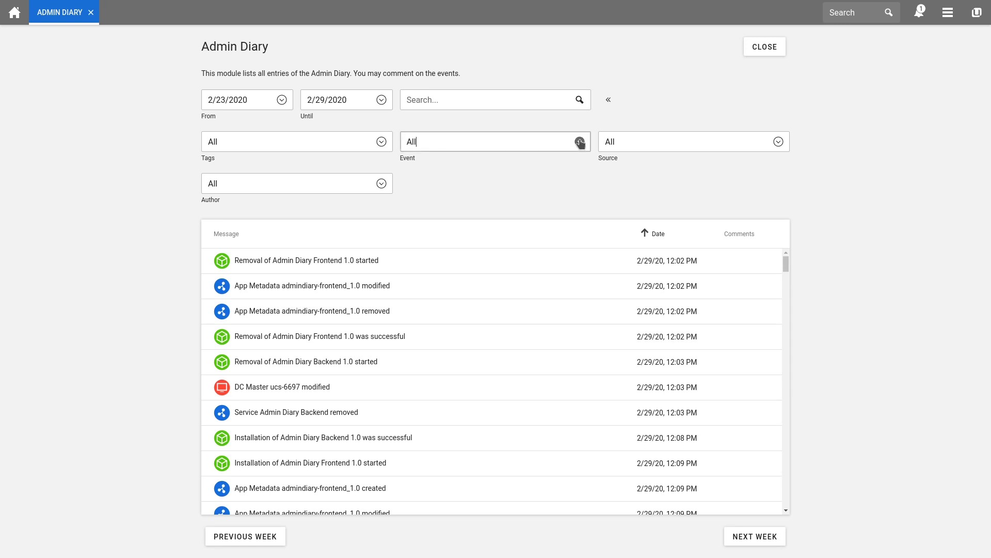
pyautogui.moveTo(617, 177); pyautogui.dragTo(622, 537)
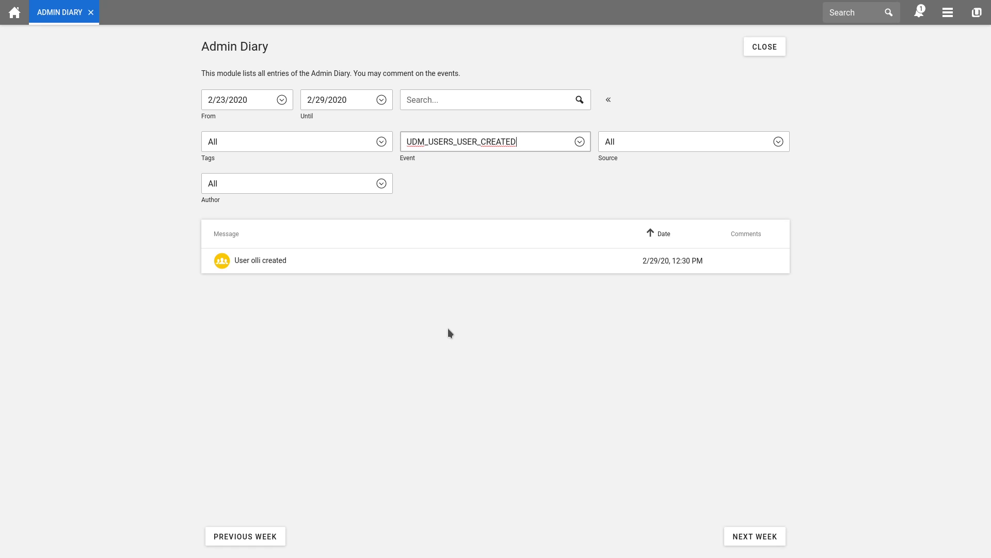
# Comment 'New intern' on the 'User olli created' entry and go back to the diary.
pyautogui.click(258, 262)
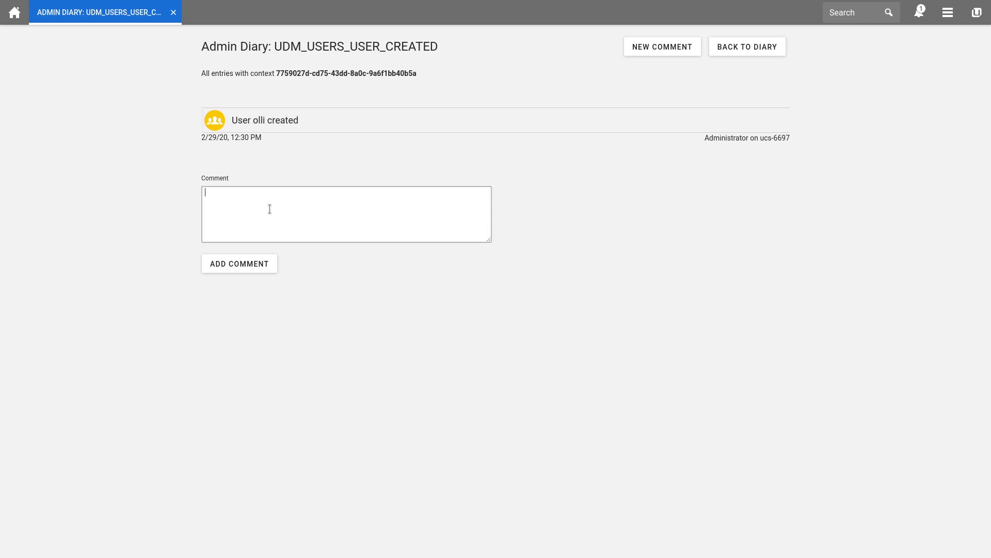
pyautogui.write('New inter')
pyautogui.write('n')
pyautogui.click(249, 264)
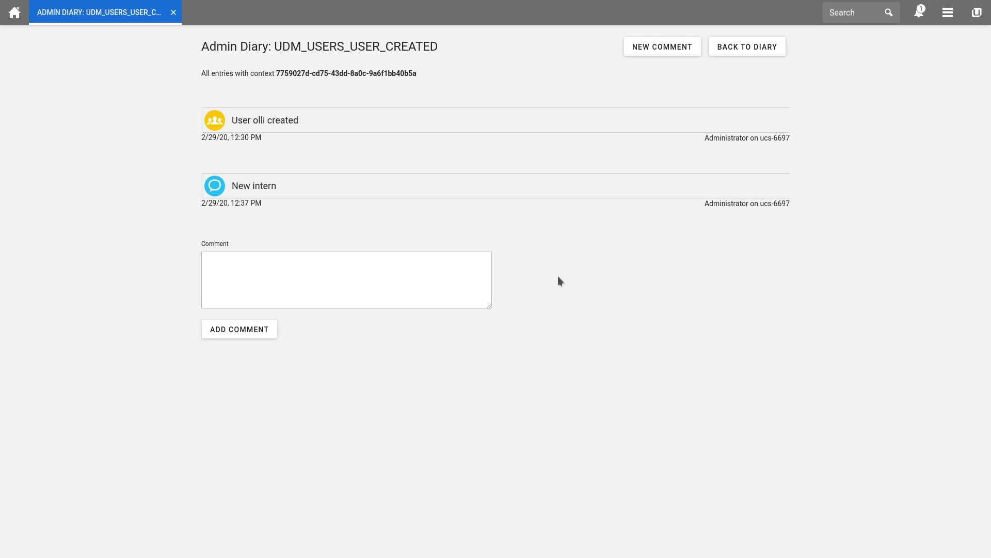
pyautogui.click(741, 51)
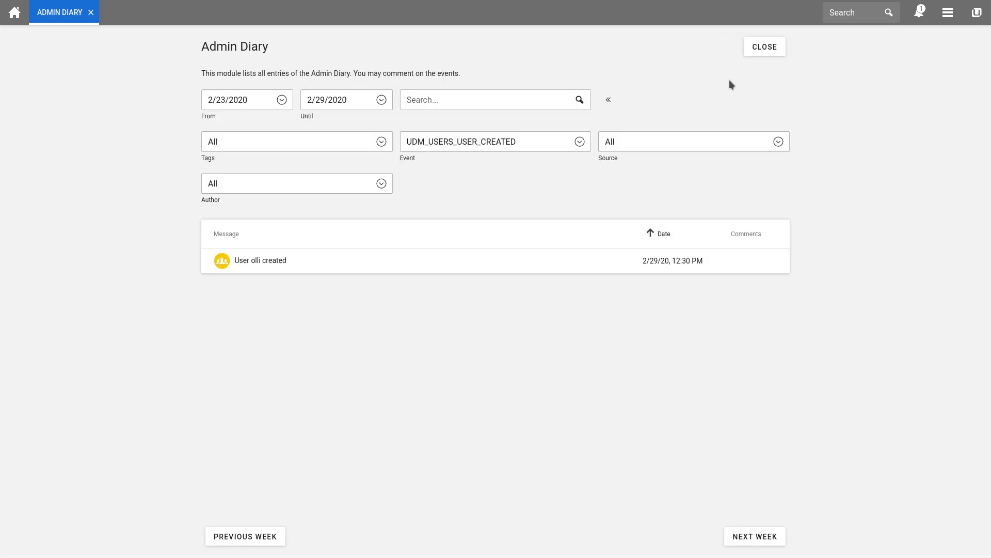